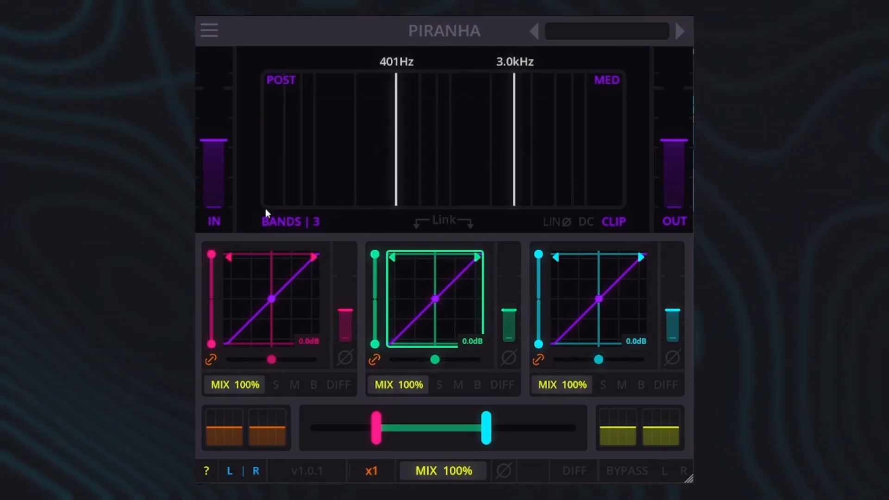
Cycle the analyzer's display type through Off and Pre back to Post, and its update speed through Slow back to Med
{"action": "mouse_move", "coordinate": [294, 221]}
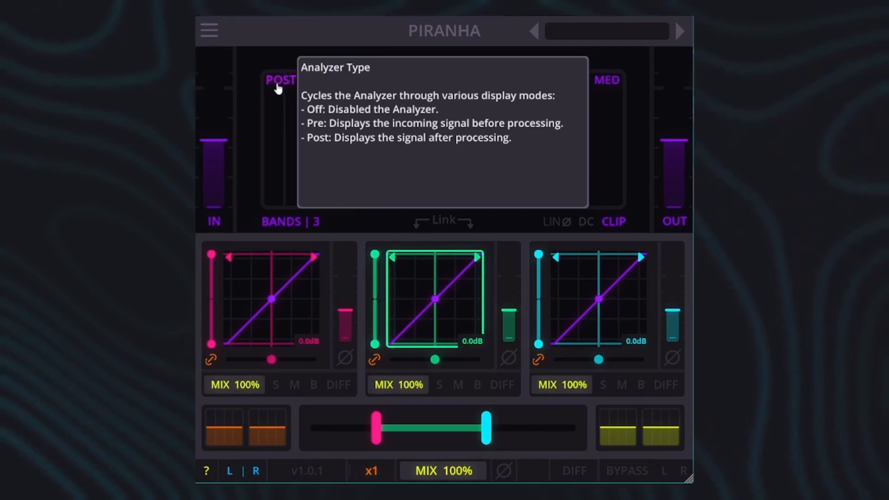
{"action": "left_click", "coordinate": [277, 84]}
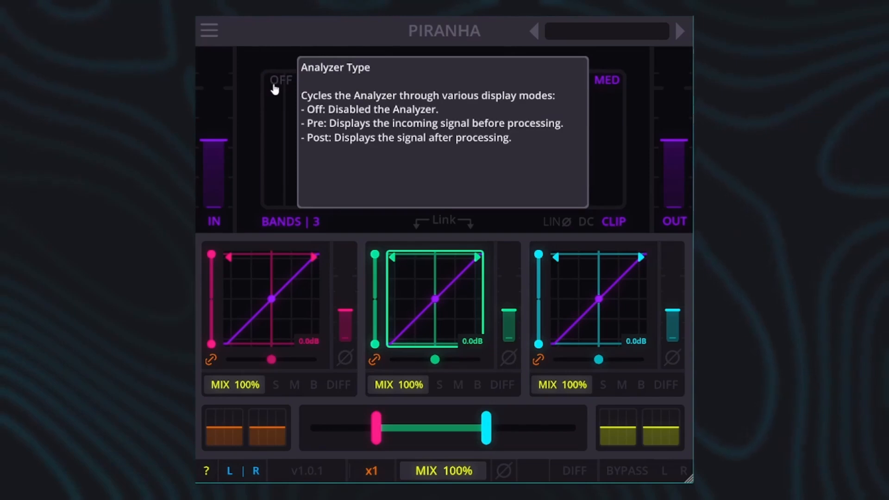
{"action": "left_click", "coordinate": [275, 88]}
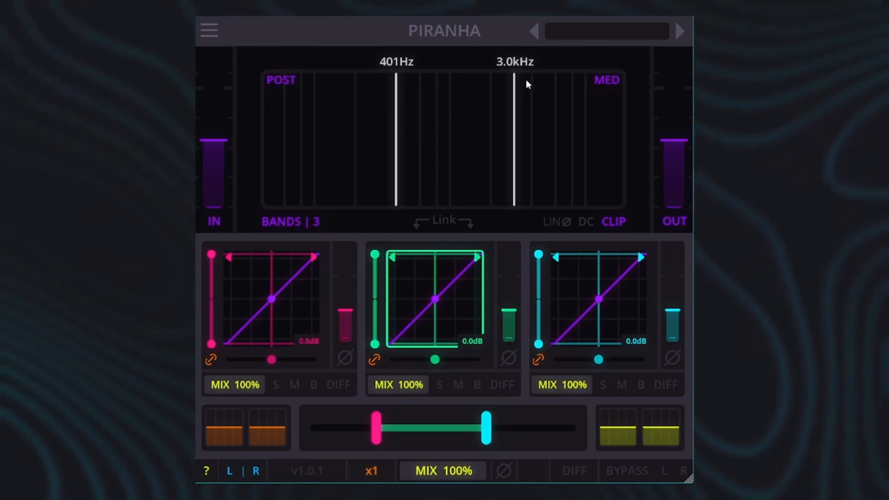
{"action": "left_click", "coordinate": [606, 82]}
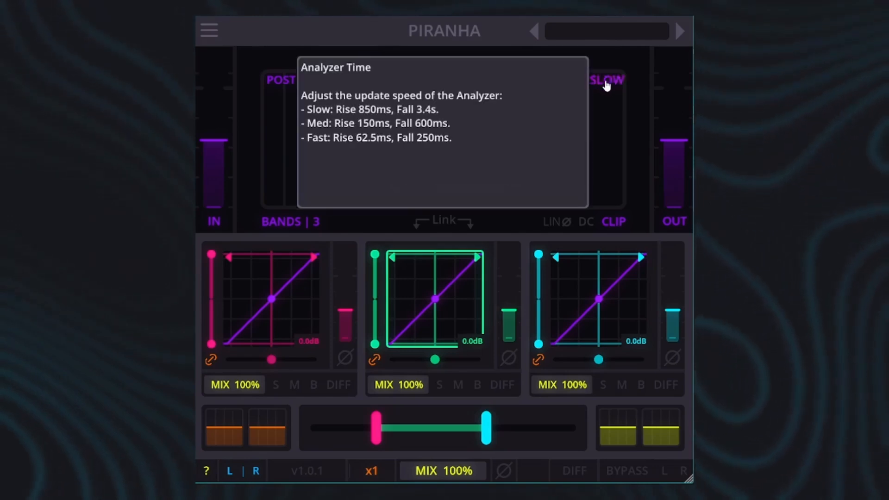
{"action": "left_click", "coordinate": [606, 83]}
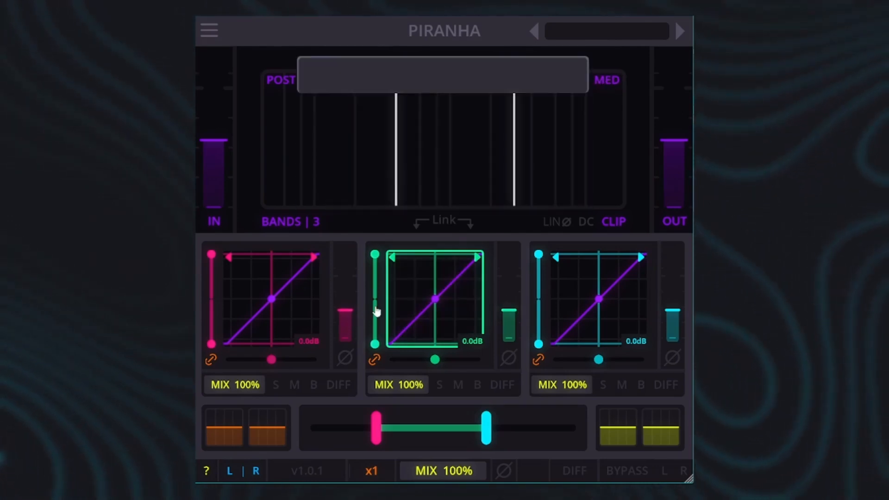
Raise the upper crossover frequency between the mid and high bands to 3.7 kHz
{"action": "mouse_move", "coordinate": [376, 311]}
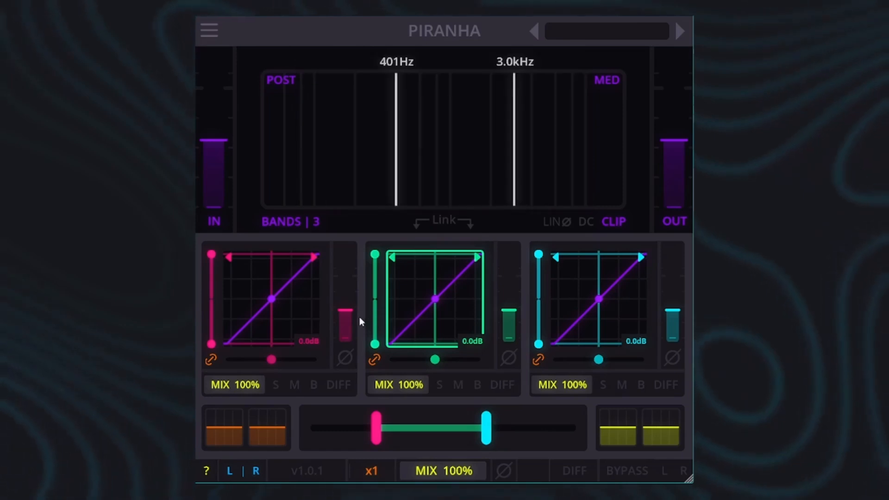
{"action": "mouse_move", "coordinate": [474, 351]}
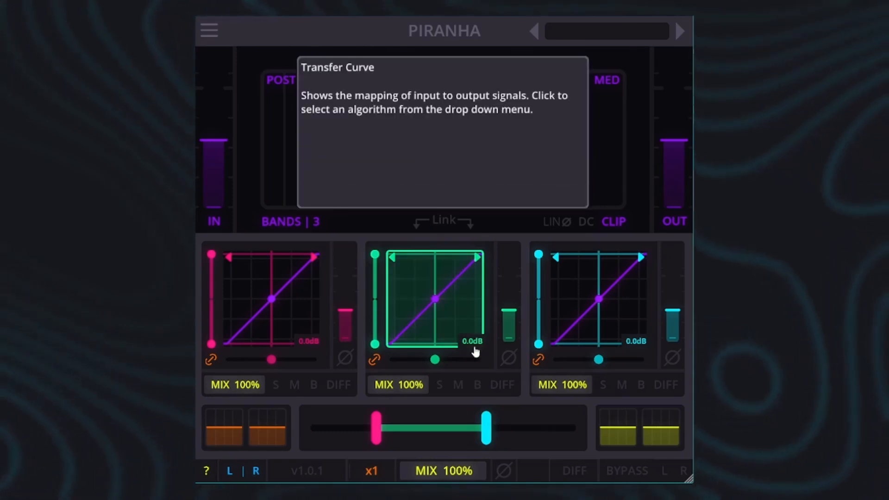
{"action": "mouse_move", "coordinate": [460, 433]}
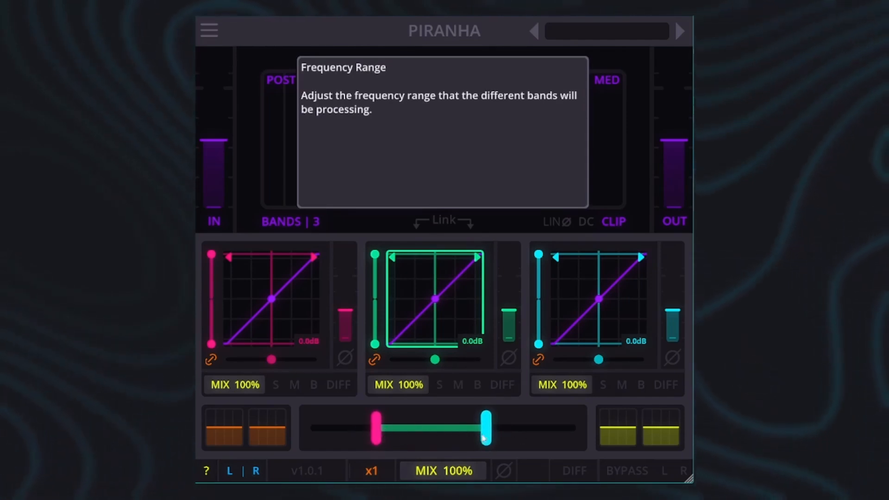
{"action": "left_click_drag", "start_coordinate": [508, 128], "coordinate": [526, 153]}
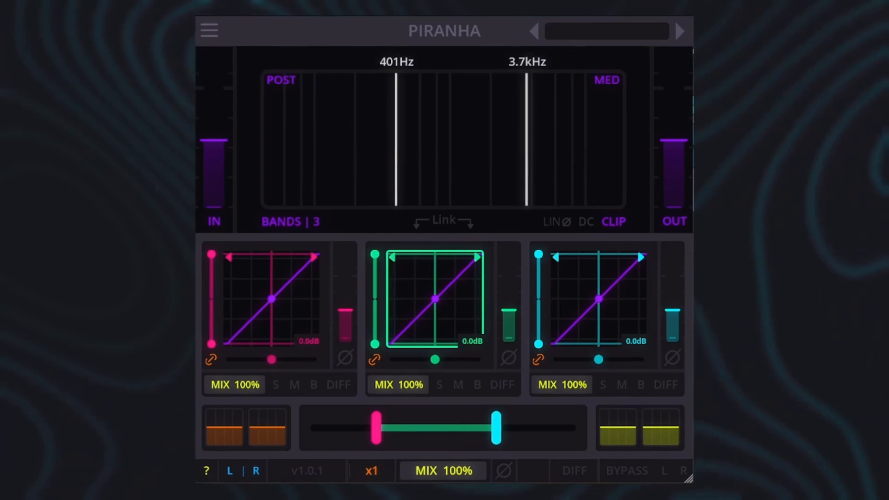
Try a boost and a cut on the Low Emphasis EQ, and shape a slight dip in the High Emphasis EQ
{"action": "mouse_move", "coordinate": [227, 443]}
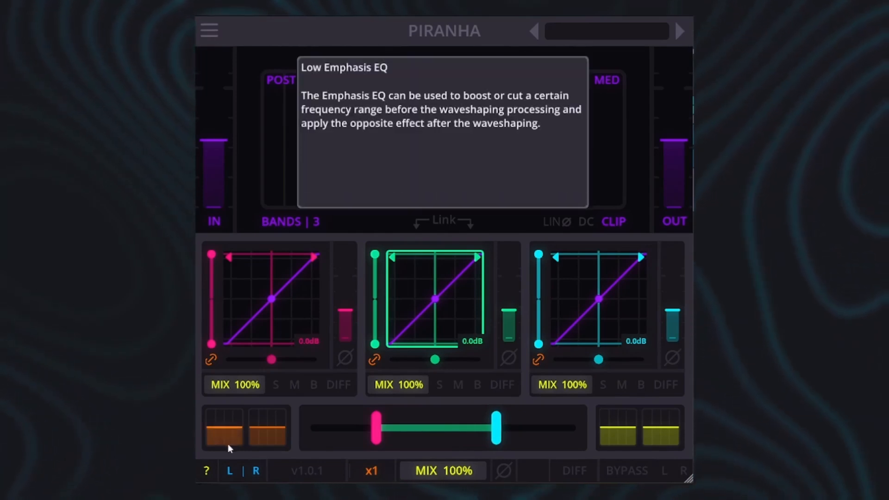
{"action": "mouse_move", "coordinate": [268, 438]}
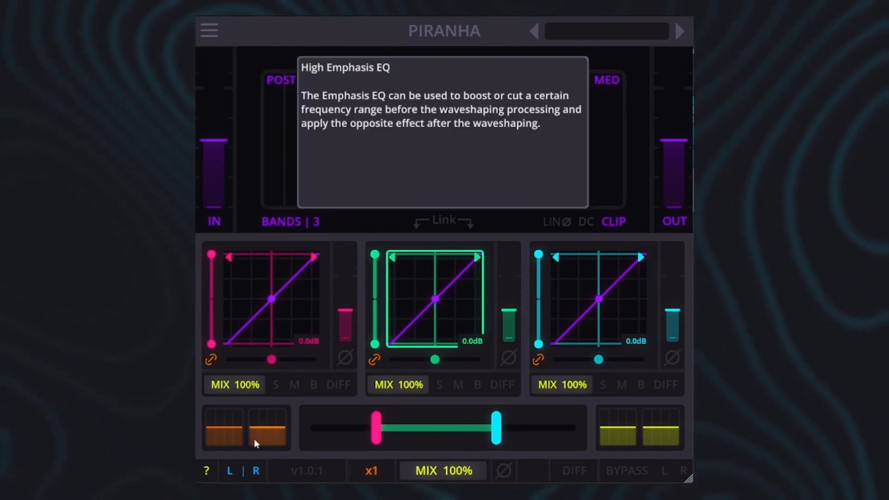
{"action": "mouse_move", "coordinate": [215, 420]}
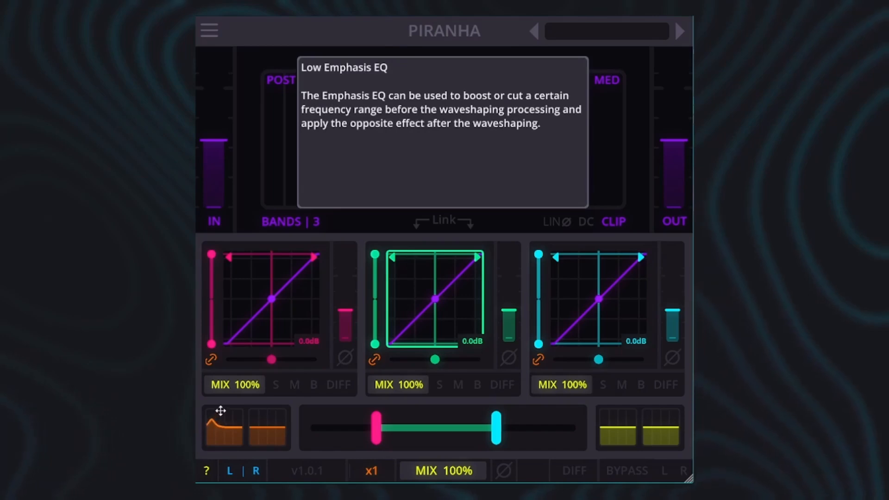
{"action": "left_click_drag", "start_coordinate": [221, 415], "coordinate": [227, 449]}
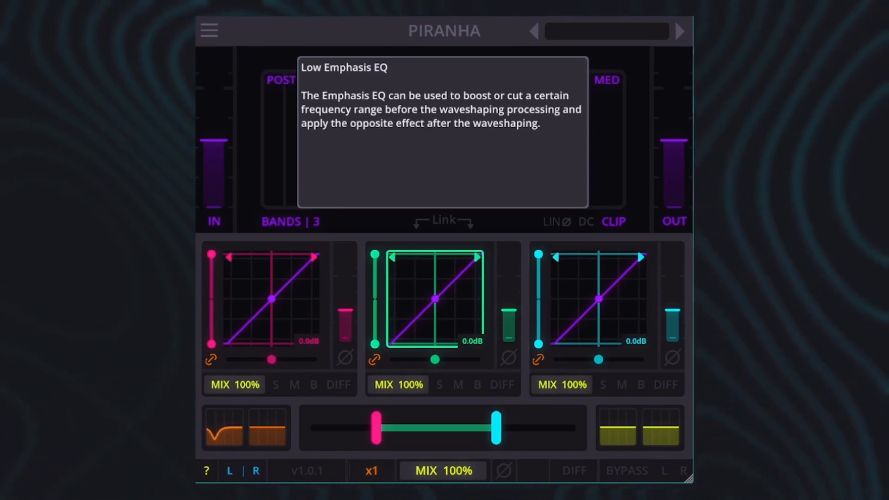
{"action": "left_click_drag", "start_coordinate": [244, 496], "coordinate": [263, 428]}
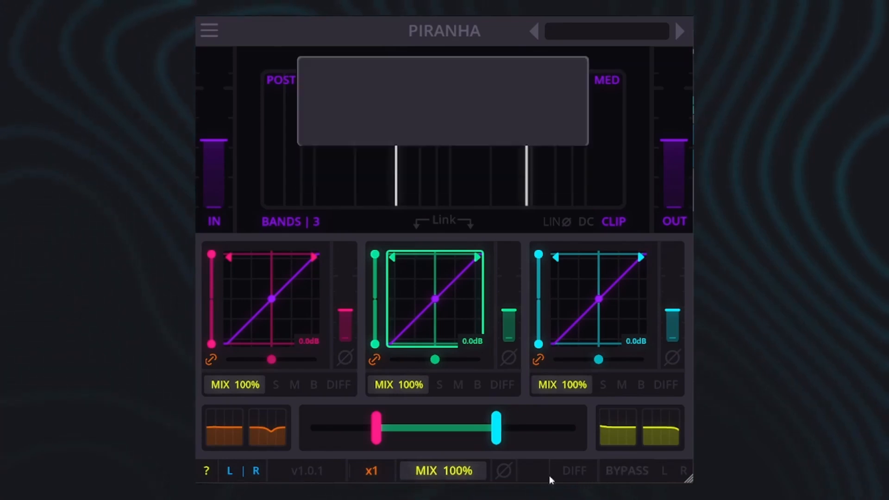
Read the help descriptions of the global channel, oversampling, Mix and phase controls
{"action": "left_click", "coordinate": [246, 477]}
{"action": "left_click_drag", "start_coordinate": [369, 470], "coordinate": [489, 475]}
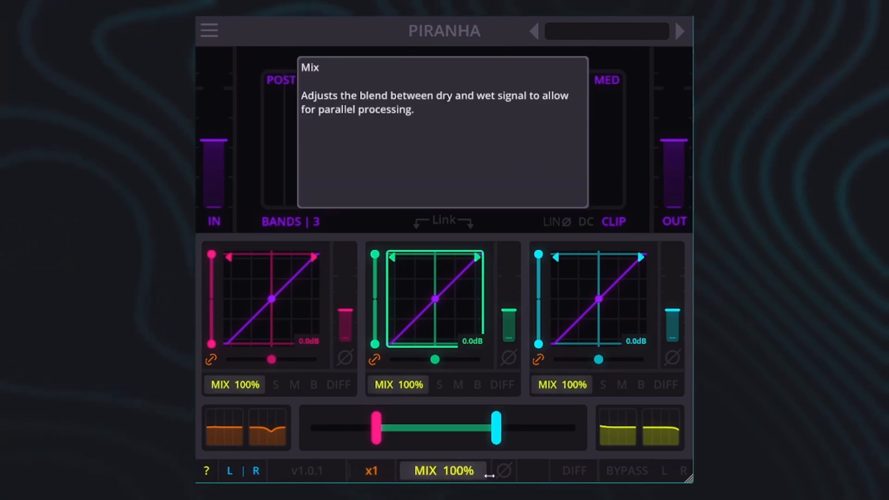
{"action": "left_click", "coordinate": [505, 479]}
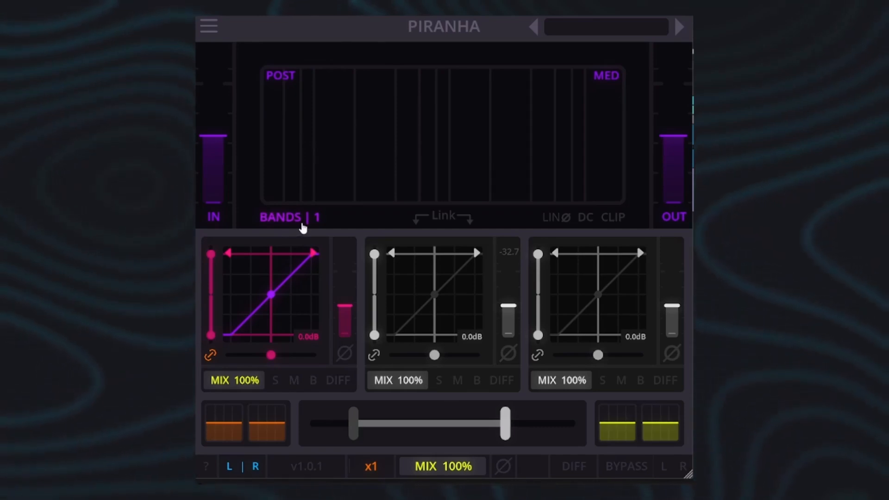
Set the number of processing bands to 3 and start playback
{"action": "left_click_drag", "start_coordinate": [302, 228], "coordinate": [302, 224]}
{"action": "left_click", "coordinate": [302, 224]}
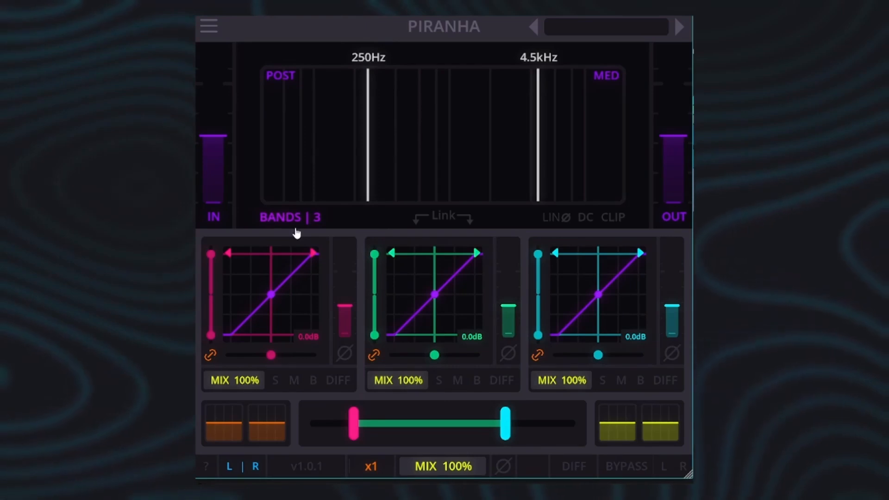
{"action": "key", "text": "space"}
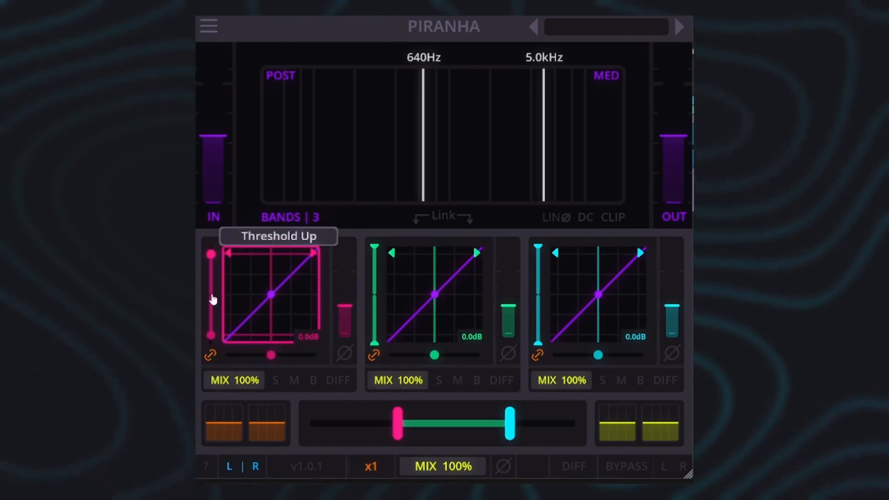
Try unlinking the low band's thresholds, setting the lower one to about -6.16 dB, reducing the upper one separately and adjusting the band's gain
{"action": "left_click_drag", "start_coordinate": [211, 335], "coordinate": [211, 300]}
{"action": "left_click", "coordinate": [210, 355]}
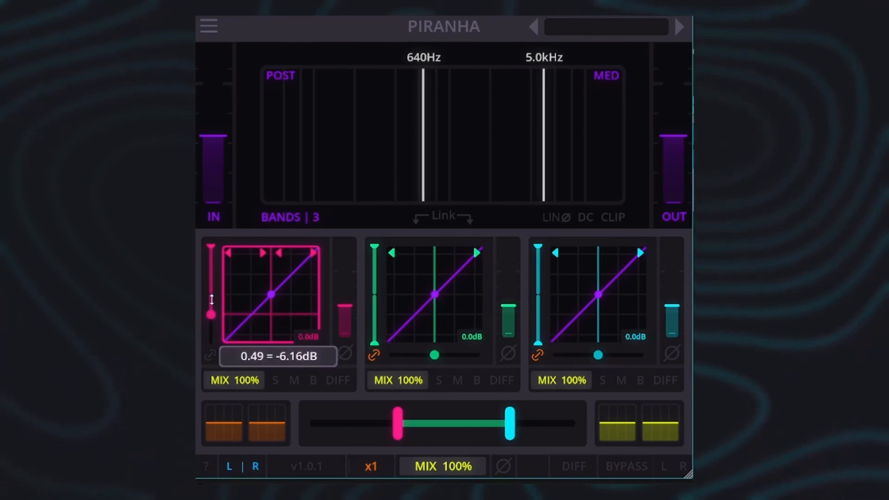
{"action": "left_click_drag", "start_coordinate": [211, 256], "coordinate": [214, 285]}
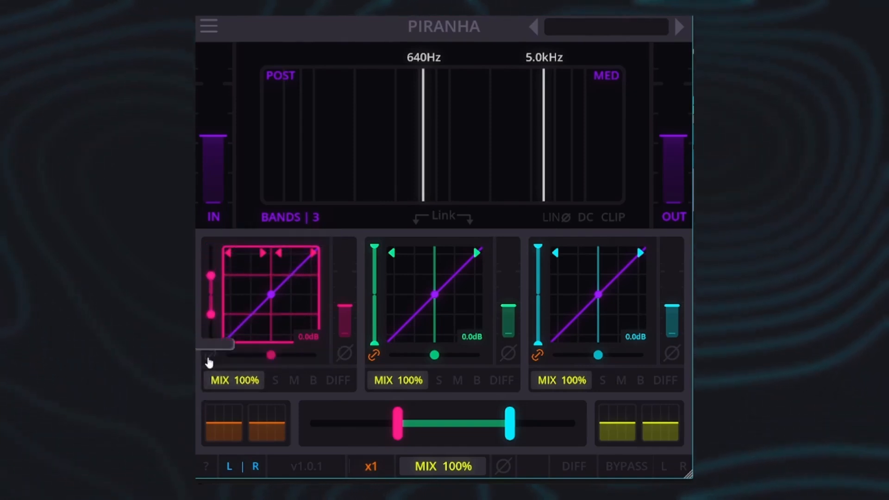
{"action": "mouse_move", "coordinate": [342, 320]}
{"action": "left_mouse_down"}
{"action": "mouse_move", "coordinate": [350, 275]}
{"action": "mouse_move", "coordinate": [347, 312]}
{"action": "left_mouse_up"}
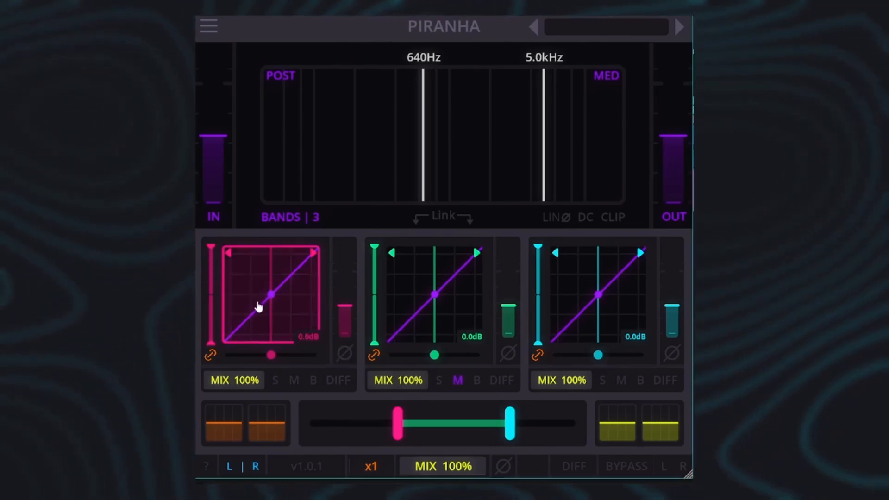
Assign the Hard Clip algorithm to the low band's transfer curve and mute the high band
{"action": "left_click", "coordinate": [258, 307]}
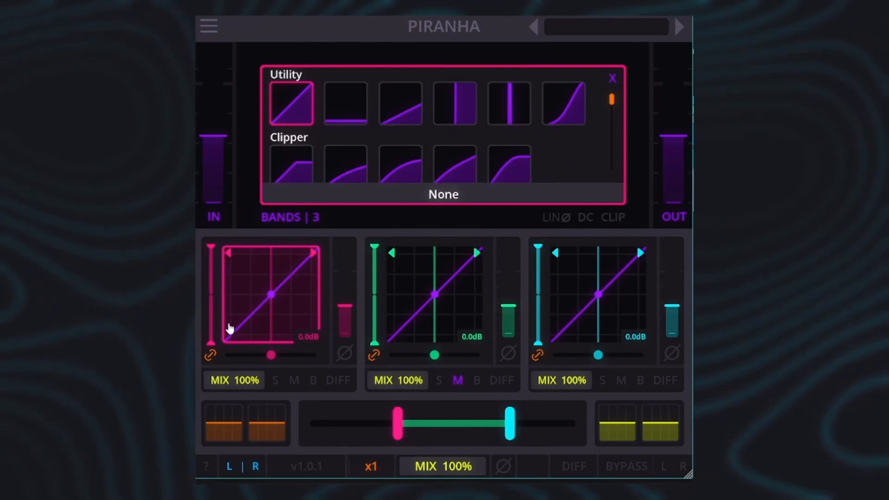
{"action": "mouse_move", "coordinate": [611, 98]}
{"action": "left_mouse_down"}
{"action": "mouse_move", "coordinate": [619, 199]}
{"action": "mouse_move", "coordinate": [616, 95]}
{"action": "left_mouse_up"}
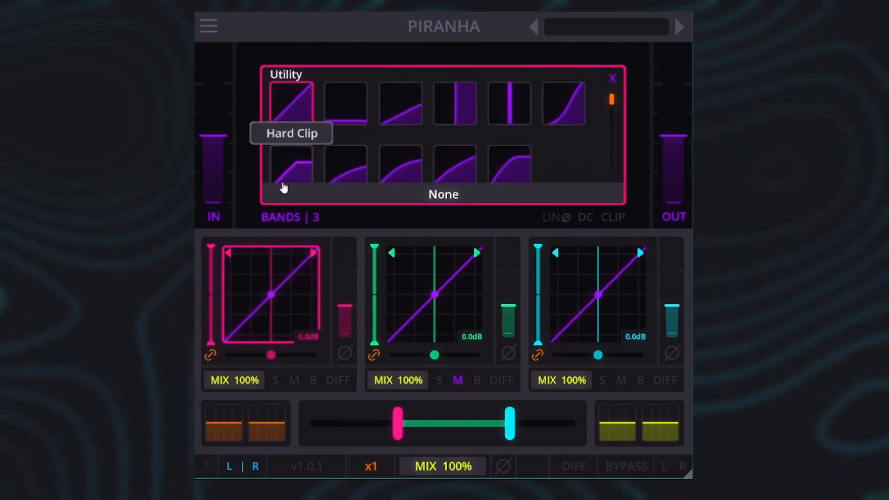
{"action": "left_click", "coordinate": [299, 165]}
{"action": "left_click", "coordinate": [629, 75]}
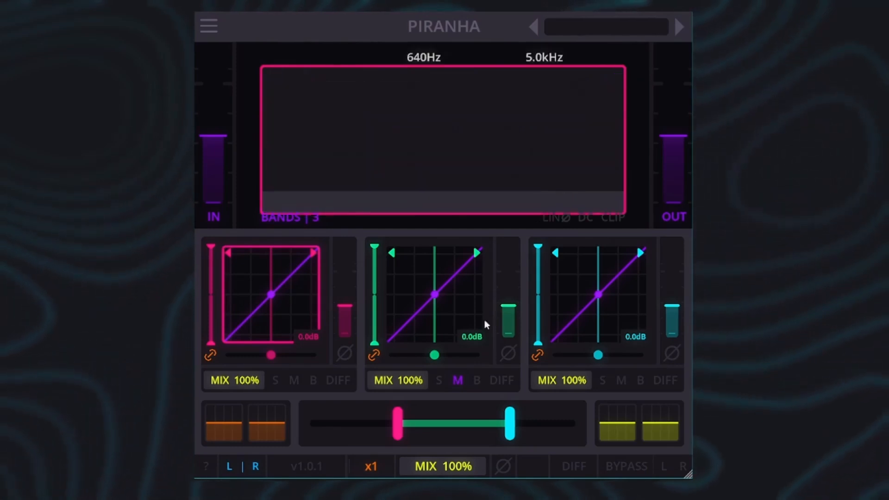
{"action": "left_click", "coordinate": [620, 380]}
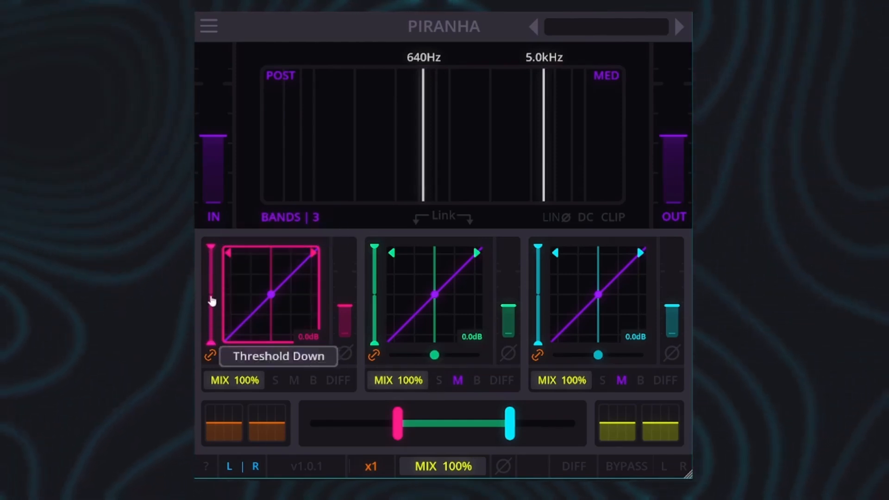
During playback, move the crossovers to 4.3 kHz and 14.7 kHz and lower the low band's linked thresholds to about -4.05 dB
{"action": "key", "text": "space"}
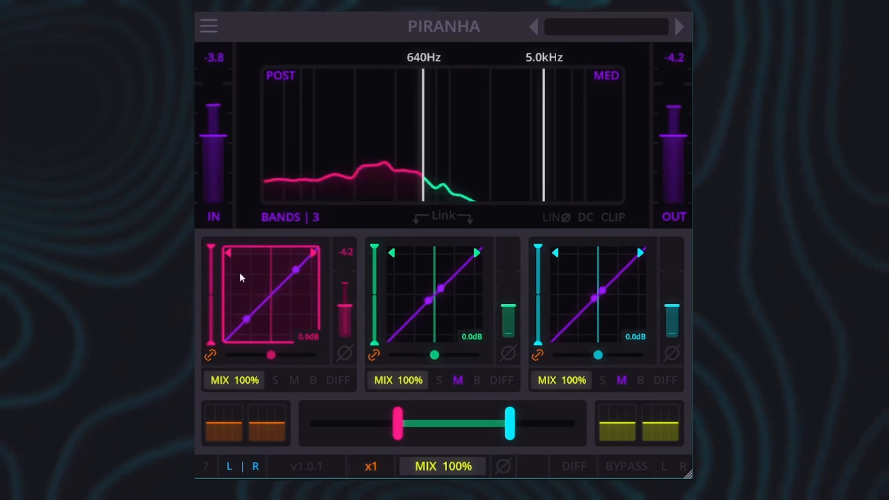
{"action": "mouse_move", "coordinate": [212, 259]}
{"action": "left_mouse_down"}
{"action": "mouse_move", "coordinate": [214, 298]}
{"action": "mouse_move", "coordinate": [214, 262]}
{"action": "left_mouse_up"}
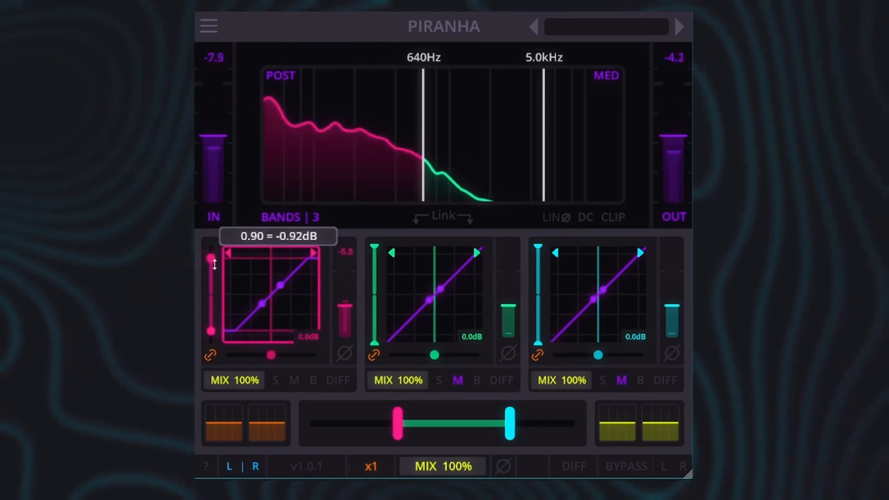
{"action": "left_click_drag", "start_coordinate": [397, 422], "coordinate": [597, 425]}
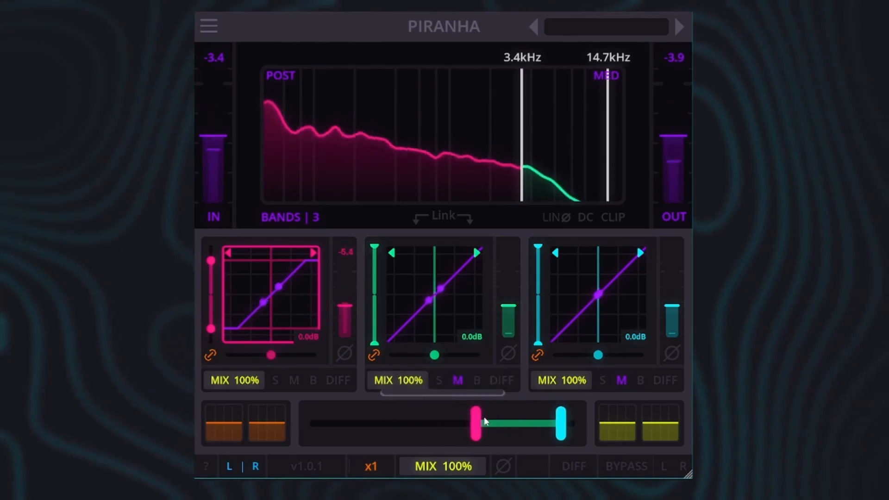
{"action": "mouse_move", "coordinate": [476, 423]}
{"action": "left_mouse_down"}
{"action": "mouse_move", "coordinate": [495, 422]}
{"action": "mouse_move", "coordinate": [486, 422]}
{"action": "left_mouse_up"}
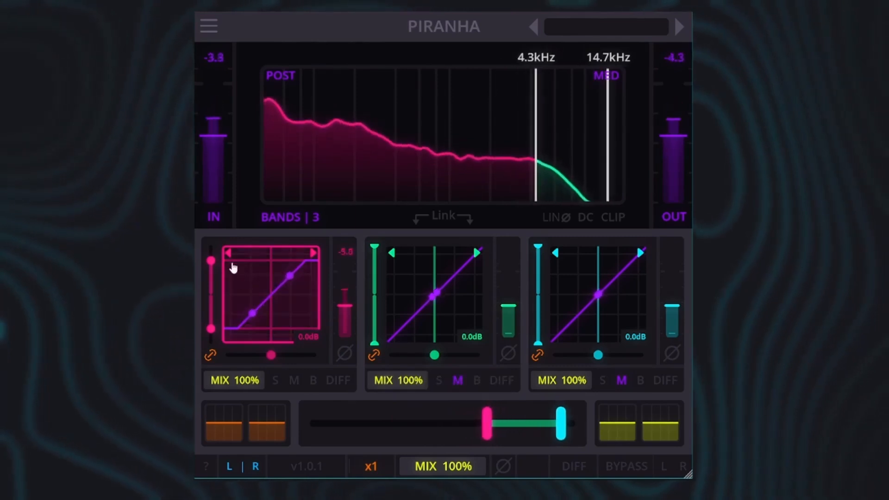
{"action": "mouse_move", "coordinate": [211, 260]}
{"action": "left_mouse_down"}
{"action": "mouse_move", "coordinate": [214, 287]}
{"action": "mouse_move", "coordinate": [212, 269]}
{"action": "left_mouse_up"}
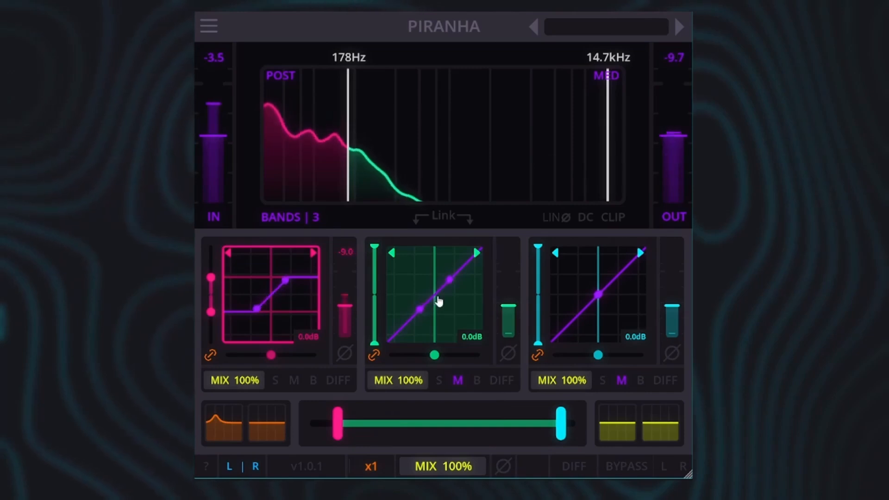
Assign the Bitcrush algorithm to the mid band's transfer curve and close the algorithm list
{"action": "left_click", "coordinate": [445, 299]}
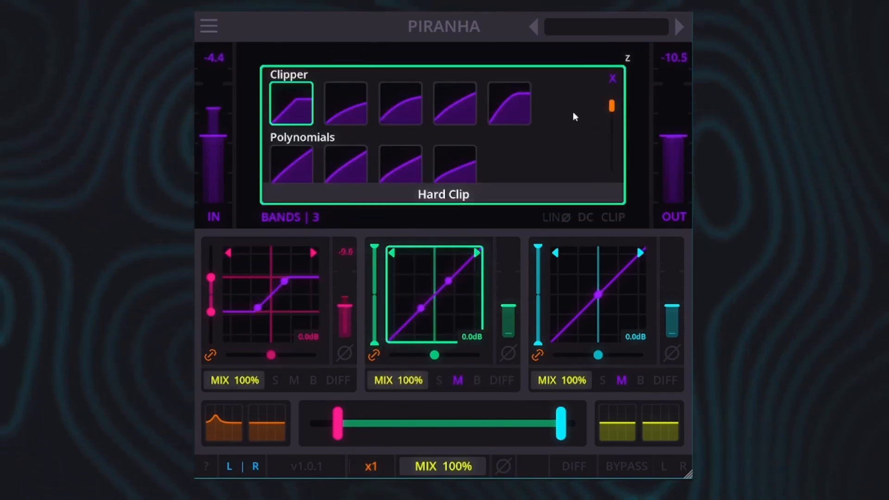
{"action": "left_click_drag", "start_coordinate": [611, 116], "coordinate": [611, 141]}
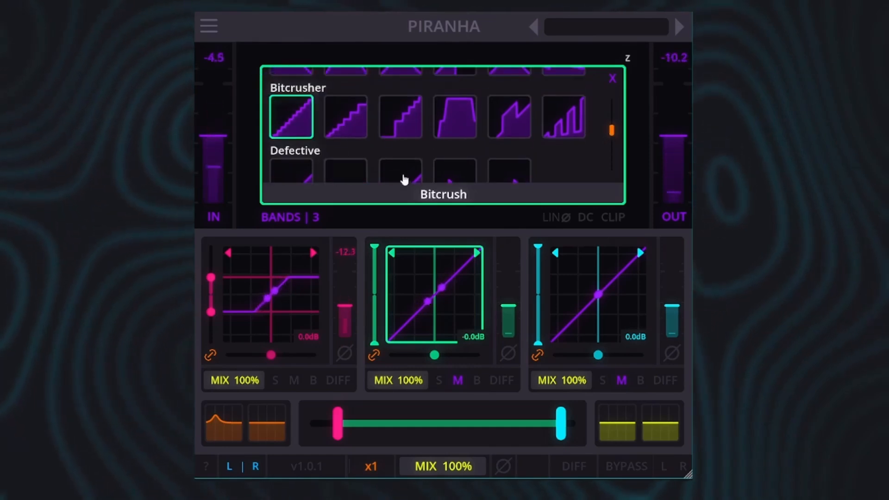
{"action": "left_click", "coordinate": [612, 81]}
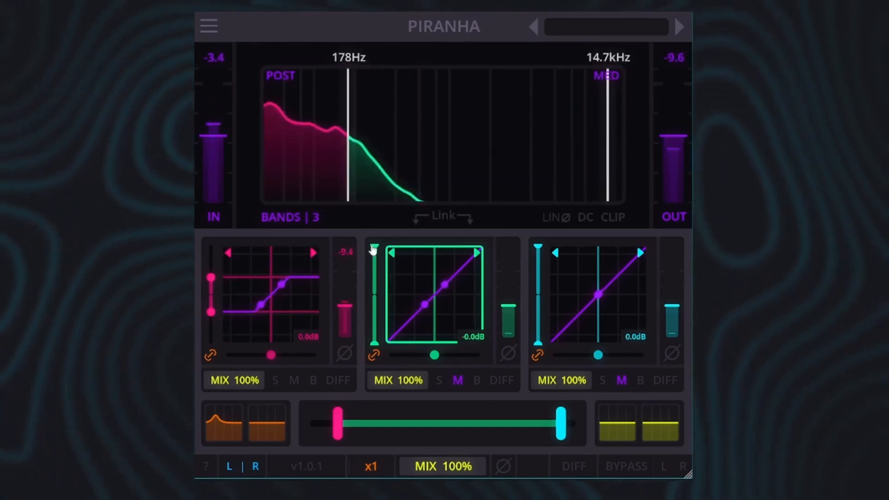
Lower the mid band's linked thresholds to form visible bitcrush steps, and move the upper crossover down to 2.4 kHz
{"action": "left_click_drag", "start_coordinate": [374, 248], "coordinate": [375, 271]}
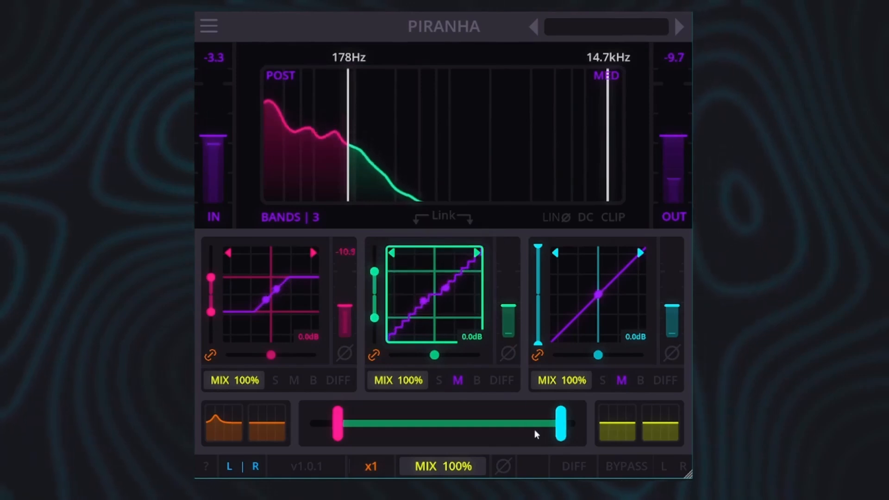
{"action": "left_click_drag", "start_coordinate": [561, 422], "coordinate": [409, 420]}
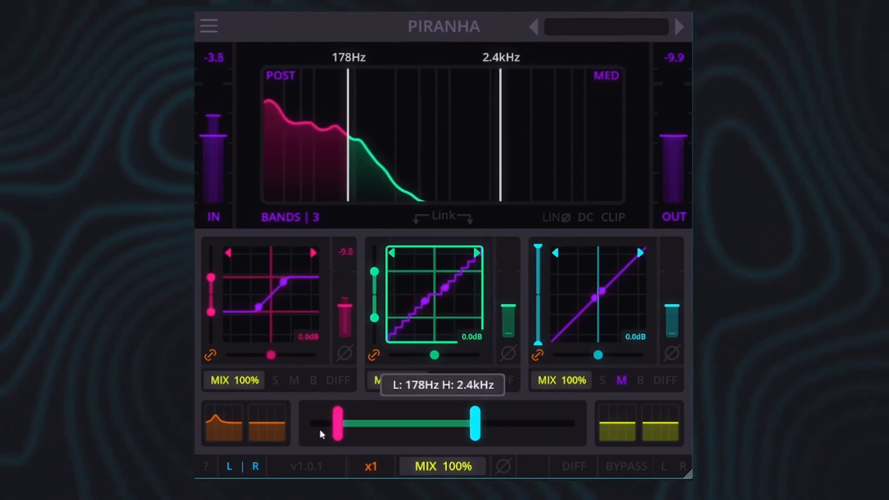
Raise the lower crossover to about 254 Hz and widen the mid band's linked thresholds
{"action": "left_click", "coordinate": [454, 388]}
{"action": "left_click_drag", "start_coordinate": [338, 426], "coordinate": [363, 423]}
{"action": "mouse_move", "coordinate": [375, 271]}
{"action": "left_mouse_down"}
{"action": "mouse_move", "coordinate": [376, 258]}
{"action": "mouse_move", "coordinate": [378, 308]}
{"action": "mouse_move", "coordinate": [386, 265]}
{"action": "left_mouse_up"}
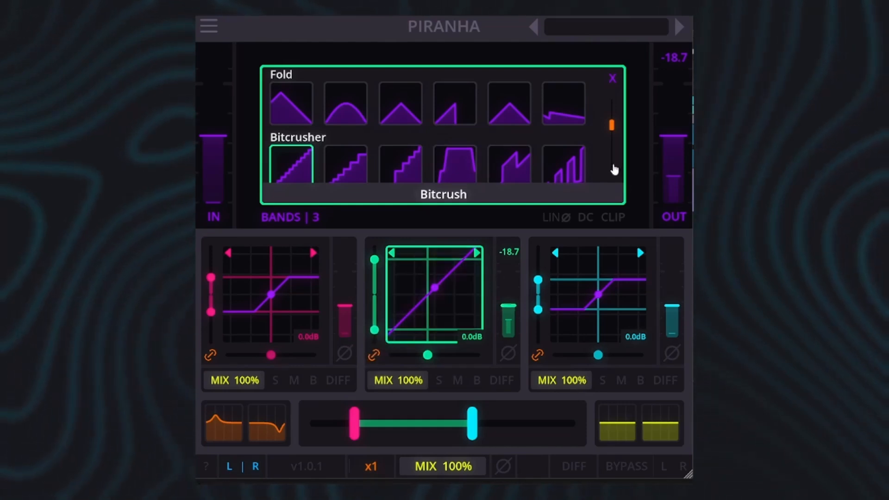
Close the algorithm list and mute the low and high bands
{"action": "left_click", "coordinate": [611, 79]}
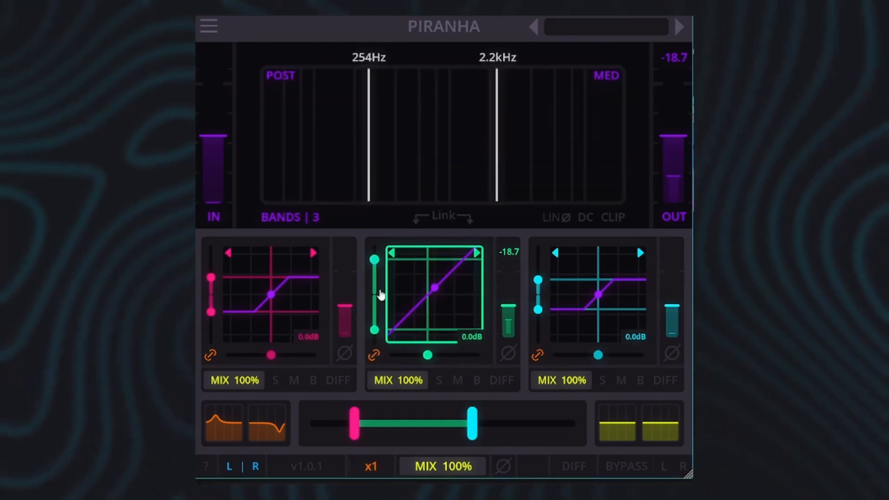
{"action": "left_click", "coordinate": [293, 381]}
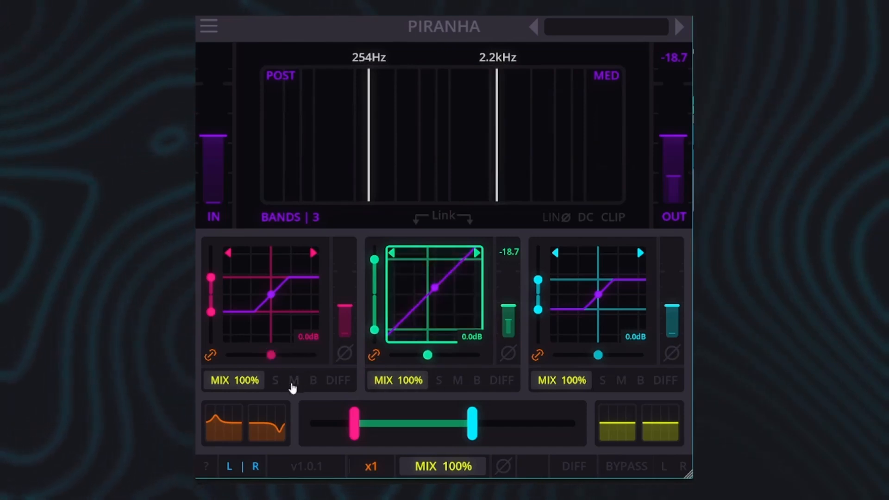
{"action": "left_click", "coordinate": [621, 380]}
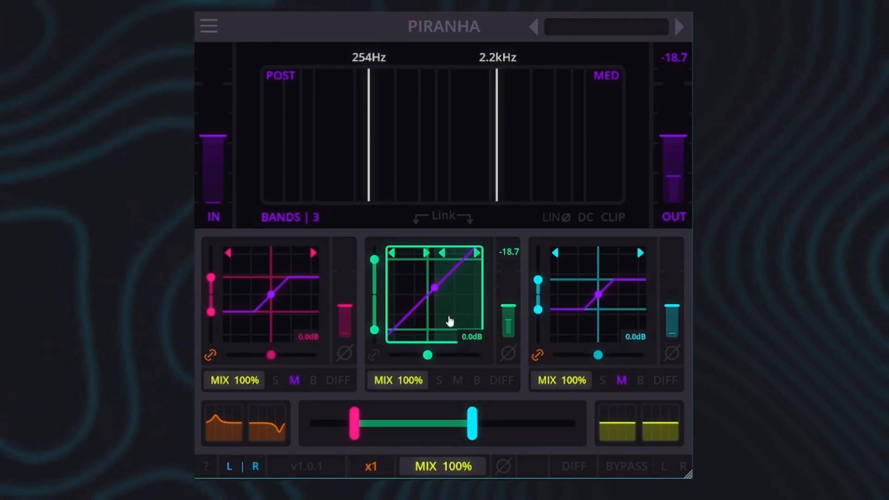
Assign the Sine Fold algorithm to the negative half of the mid band's unlinked transfer curve
{"action": "left_click", "coordinate": [422, 307]}
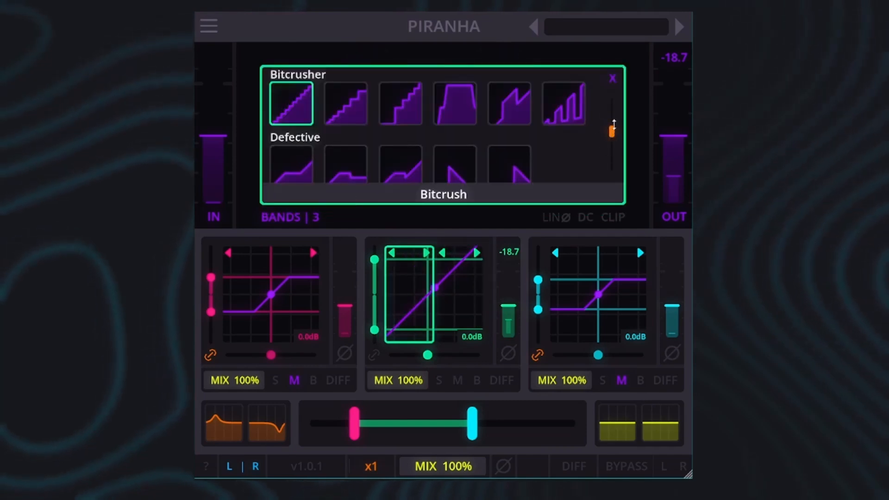
{"action": "scroll", "coordinate": [609, 149], "scroll_direction": "up", "scroll_amount": 3}
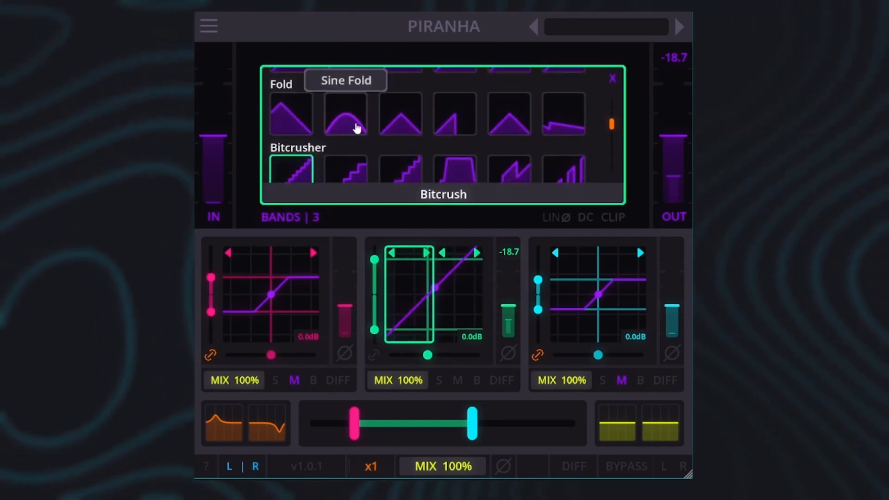
{"action": "left_click", "coordinate": [345, 130]}
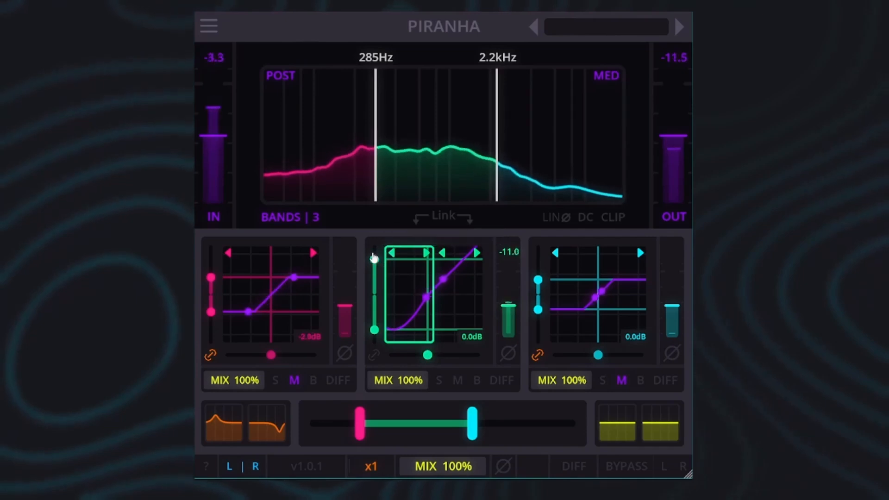
Bring the mid band's upper and lower thresholds closer together and shift its bias toward the negative side
{"action": "mouse_move", "coordinate": [375, 260]}
{"action": "left_mouse_down"}
{"action": "mouse_move", "coordinate": [376, 273]}
{"action": "mouse_move", "coordinate": [381, 267]}
{"action": "left_mouse_up"}
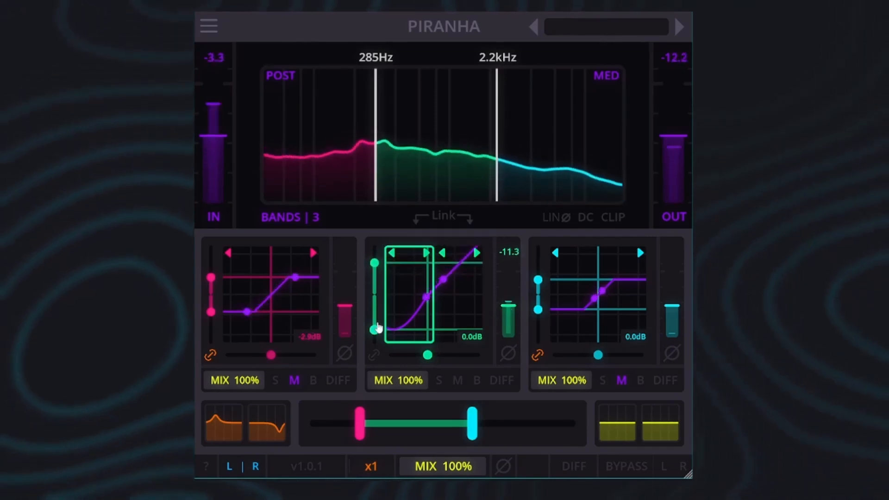
{"action": "mouse_move", "coordinate": [373, 329]}
{"action": "left_mouse_down"}
{"action": "mouse_move", "coordinate": [377, 302]}
{"action": "mouse_move", "coordinate": [379, 319]}
{"action": "left_mouse_up"}
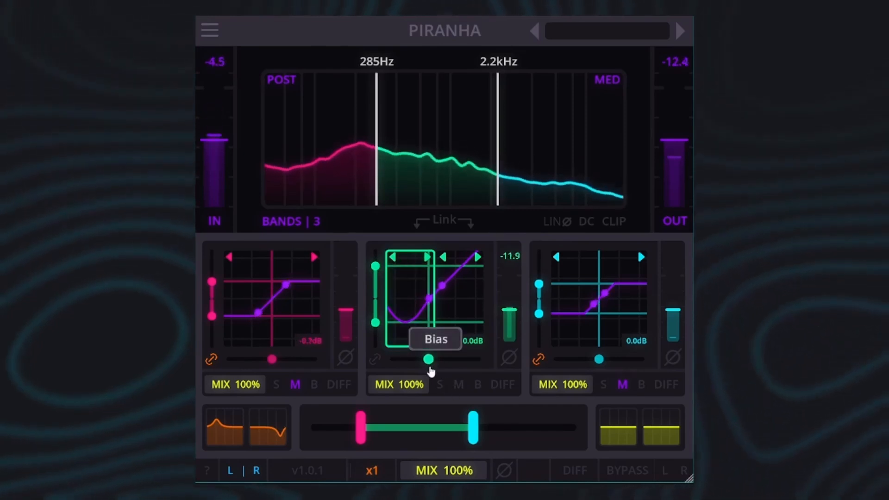
{"action": "mouse_move", "coordinate": [428, 359]}
{"action": "left_mouse_down"}
{"action": "mouse_move", "coordinate": [417, 359]}
{"action": "mouse_move", "coordinate": [442, 363]}
{"action": "mouse_move", "coordinate": [414, 360]}
{"action": "left_mouse_up"}
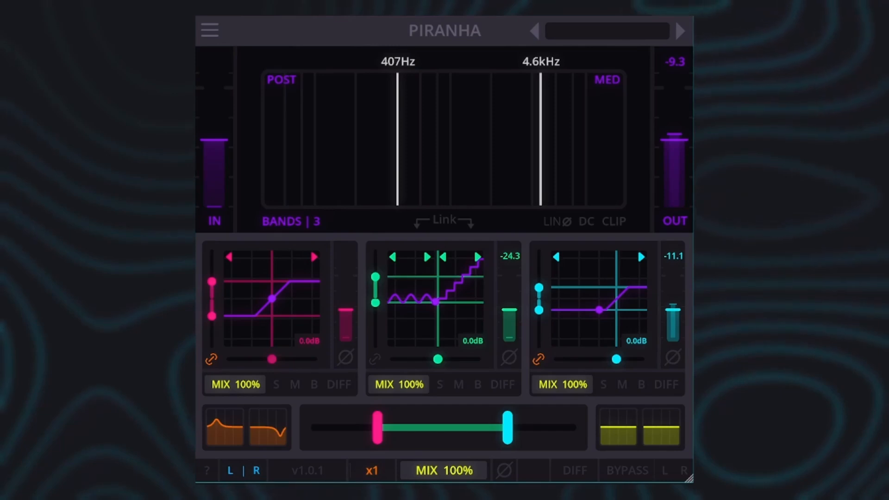
Cycle the DC filter through Post, Per Band and Off, finishing on Per Band
{"action": "left_click", "coordinate": [586, 228]}
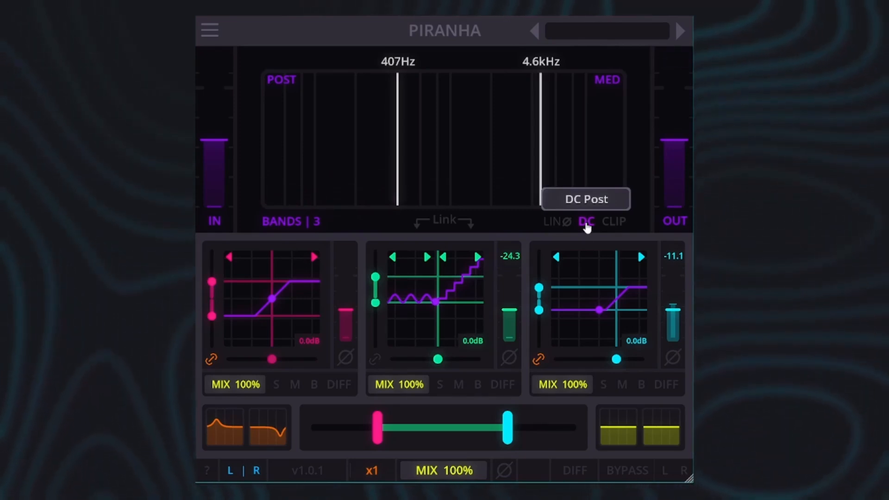
{"action": "left_click", "coordinate": [586, 227]}
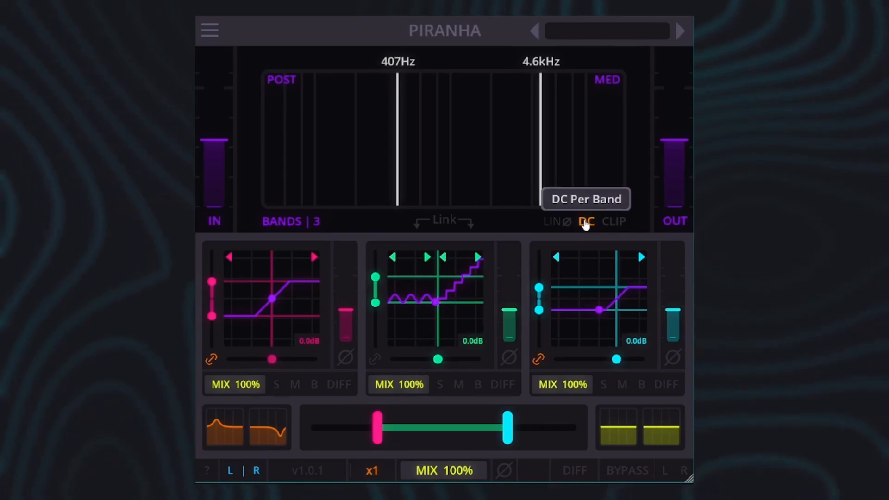
{"action": "left_click", "coordinate": [586, 222]}
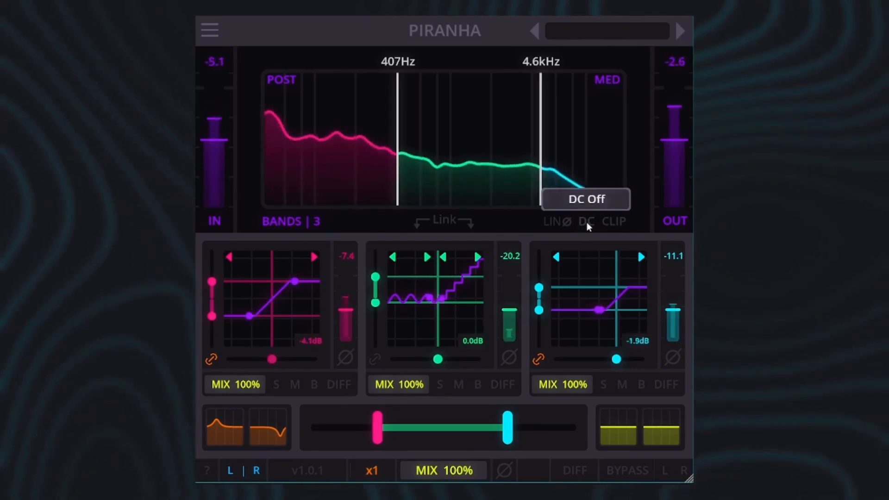
{"action": "left_click", "coordinate": [586, 222]}
{"action": "left_click", "coordinate": [586, 222]}
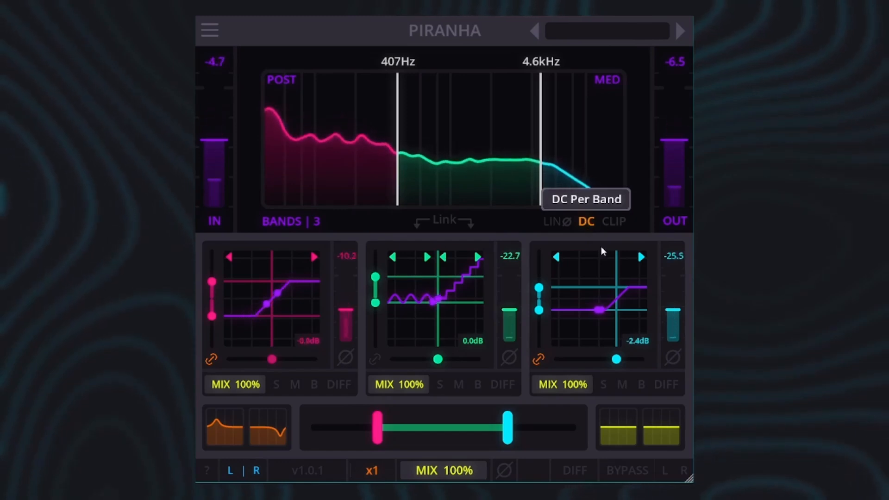
Shift the high band's bias up and then down to about -0.27 while cycling the DC filter through Off, Post and Per Band
{"action": "left_click_drag", "start_coordinate": [615, 364], "coordinate": [623, 360]}
{"action": "left_click", "coordinate": [587, 222]}
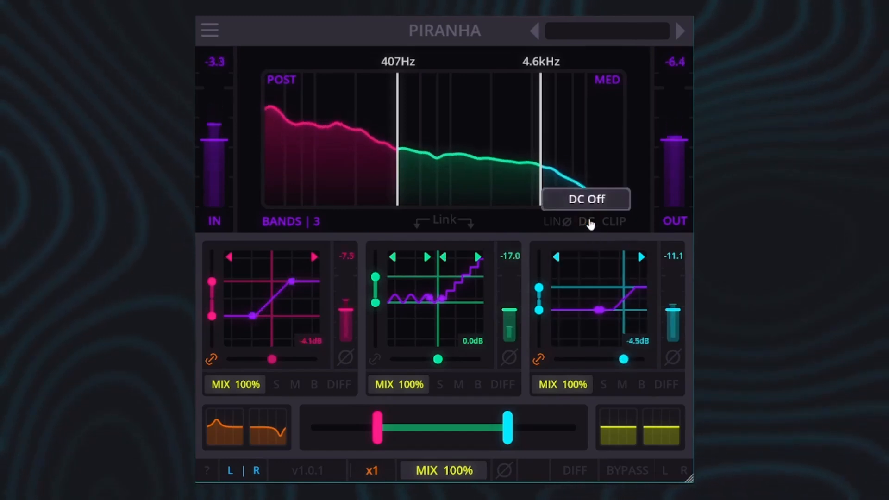
{"action": "left_click", "coordinate": [587, 222]}
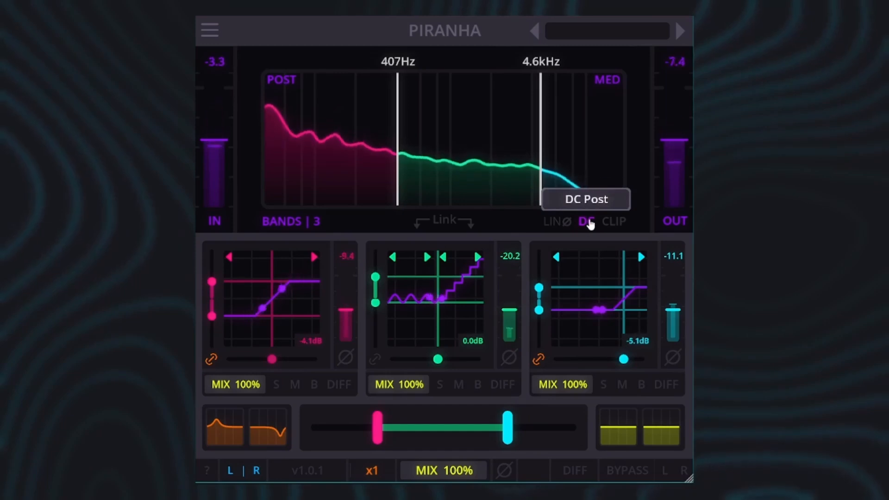
{"action": "left_click_drag", "start_coordinate": [623, 359], "coordinate": [571, 363]}
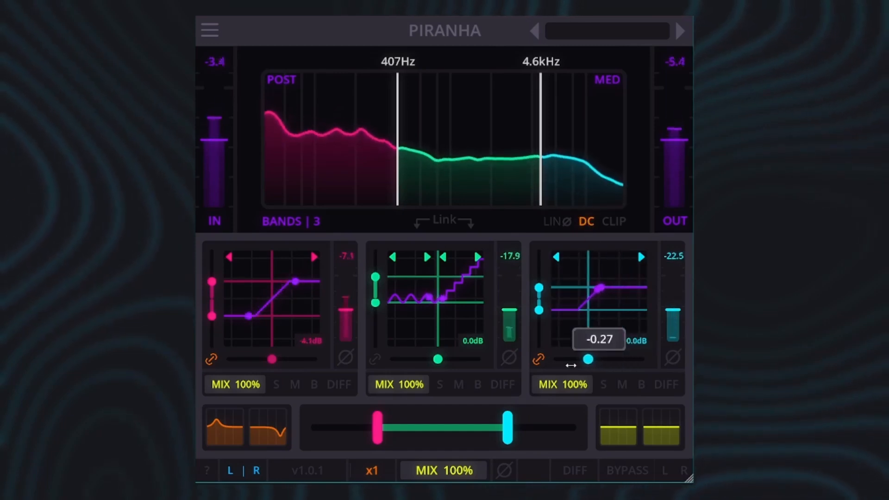
{"action": "left_click", "coordinate": [585, 222]}
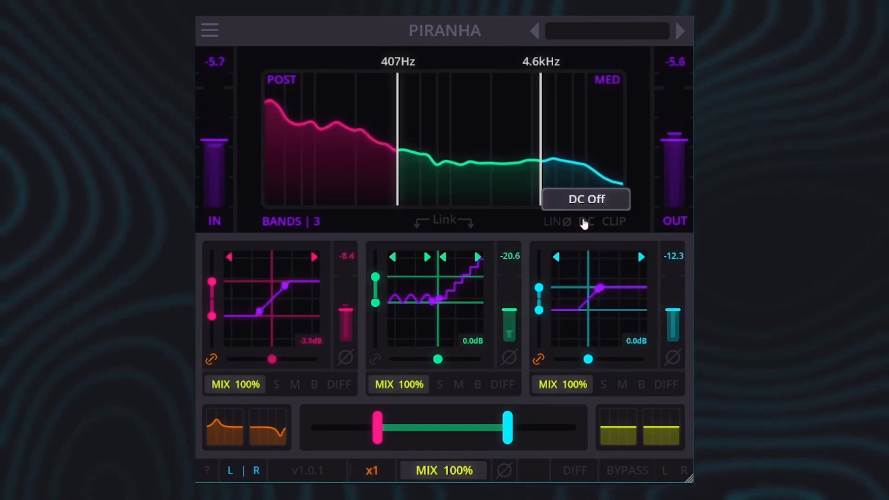
{"action": "left_click", "coordinate": [585, 223]}
{"action": "left_click", "coordinate": [584, 223]}
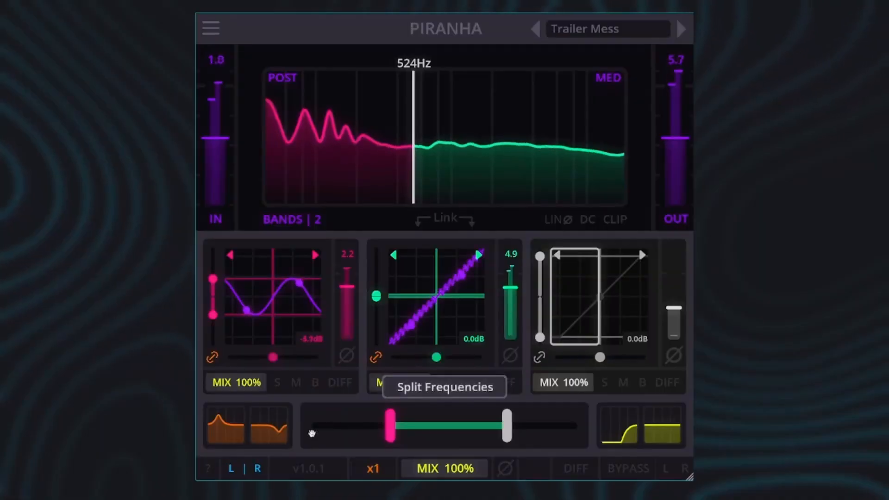
Shift the peak of the first orange filter in the Trailer Mess preset and set the DC filter to Per Band
{"action": "left_click_drag", "start_coordinate": [219, 423], "coordinate": [243, 426]}
{"action": "left_click", "coordinate": [587, 221]}
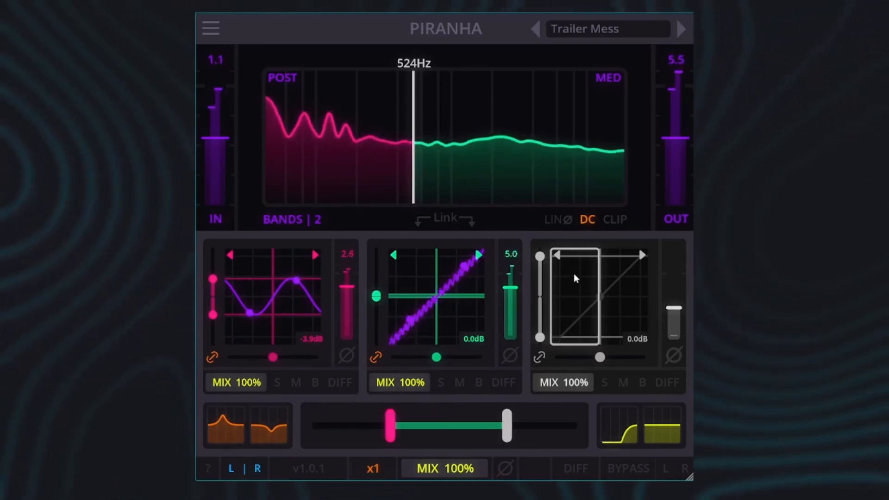
Deepen the second orange filter's dip and narrow the low band's linked thresholds
{"action": "left_click_drag", "start_coordinate": [279, 414], "coordinate": [234, 444]}
{"action": "left_click_drag", "start_coordinate": [212, 279], "coordinate": [231, 291]}
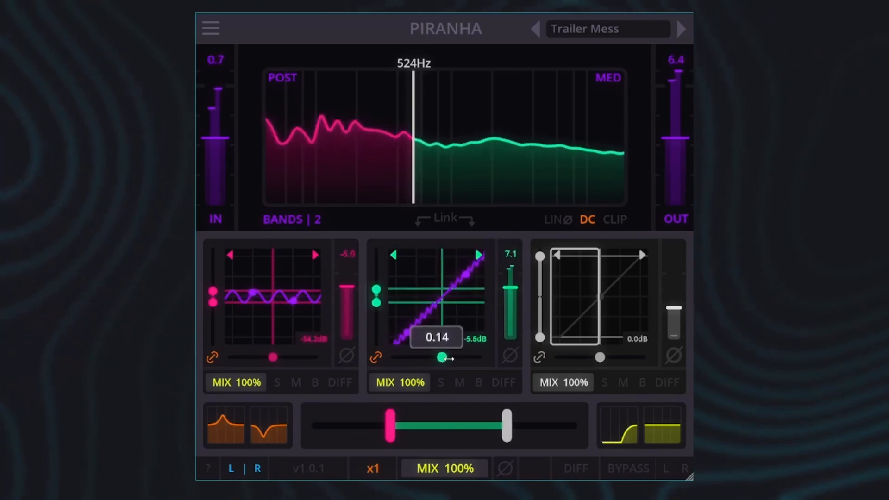
Set the number of bands to 3 and assign the Invert algorithm to the high band's transfer curve
{"action": "left_click", "coordinate": [311, 222]}
{"action": "left_click", "coordinate": [600, 298]}
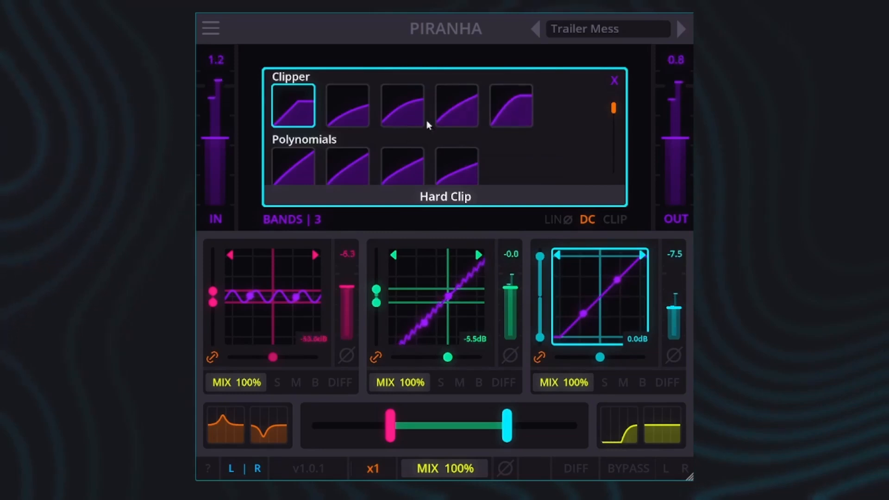
{"action": "scroll", "coordinate": [397, 135], "scroll_direction": "down", "scroll_amount": 3}
{"action": "scroll", "coordinate": [377, 139], "scroll_direction": "up", "scroll_amount": 1}
{"action": "scroll", "coordinate": [348, 146], "scroll_direction": "down", "scroll_amount": 3}
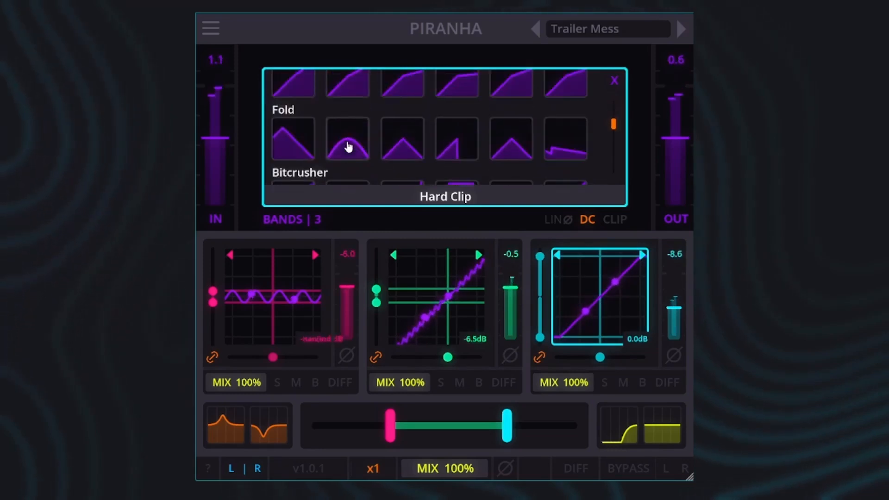
{"action": "left_click", "coordinate": [293, 146]}
Narrow the high band's linked thresholds and lower the upper crossover to 3.7 kHz
{"action": "left_click_drag", "start_coordinate": [540, 337], "coordinate": [536, 298]}
{"action": "left_click_drag", "start_coordinate": [509, 415], "coordinate": [500, 416]}
Unlink the high band's curve halves and assign the Bitcrush algorithm to the positive half
{"action": "left_click", "coordinate": [542, 357]}
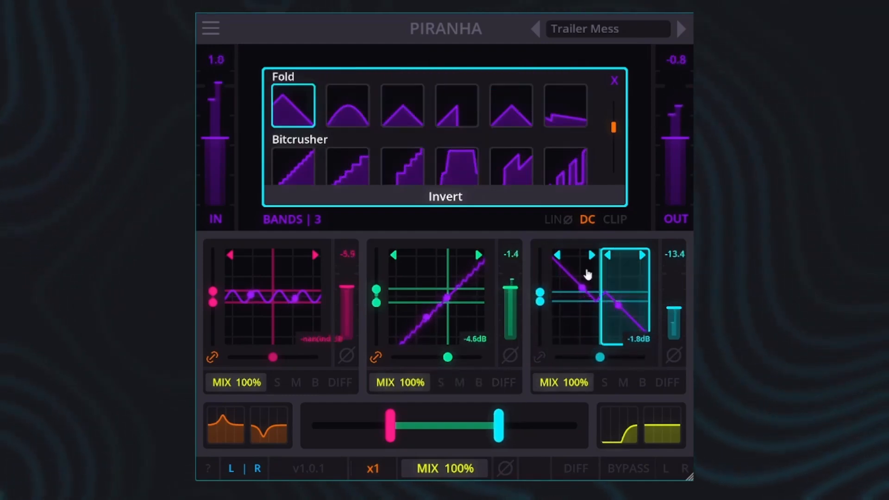
{"action": "left_click", "coordinate": [306, 170]}
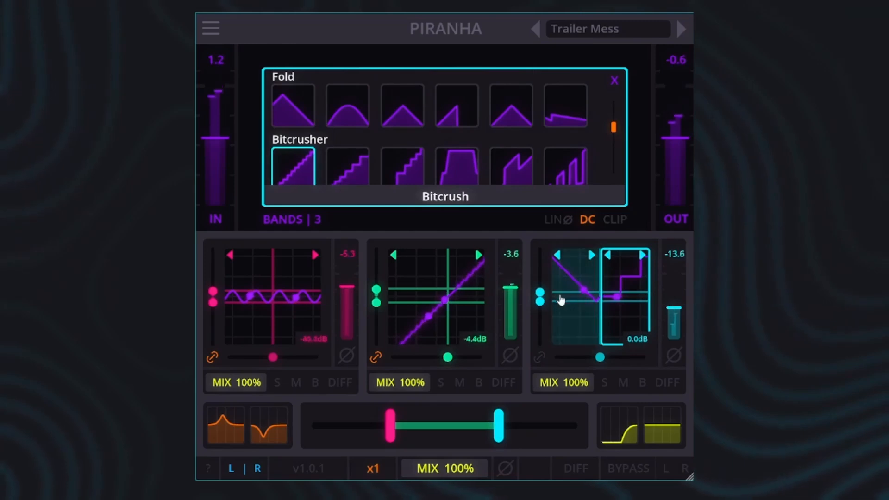
Raise the high band's upper threshold and output level, and shift its bias toward the positive side
{"action": "left_click_drag", "start_coordinate": [540, 293], "coordinate": [542, 277]}
{"action": "left_click_drag", "start_coordinate": [600, 357], "coordinate": [605, 357]}
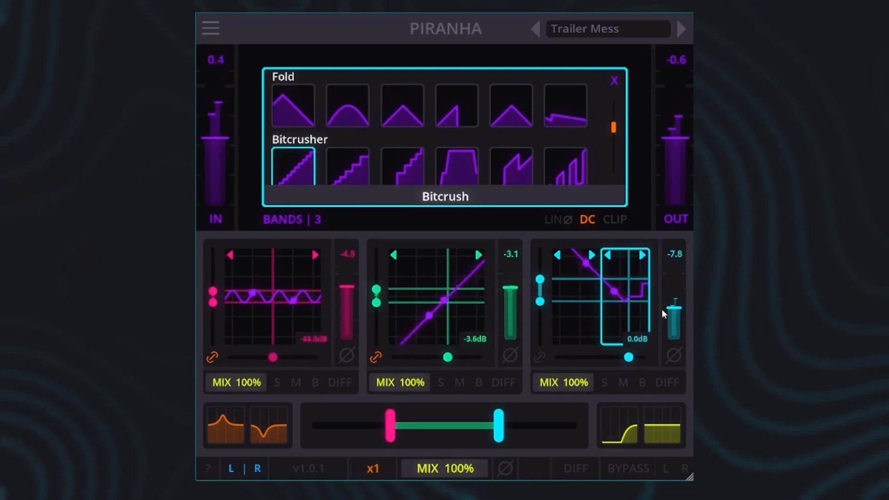
{"action": "left_click_drag", "start_coordinate": [672, 307], "coordinate": [671, 303]}
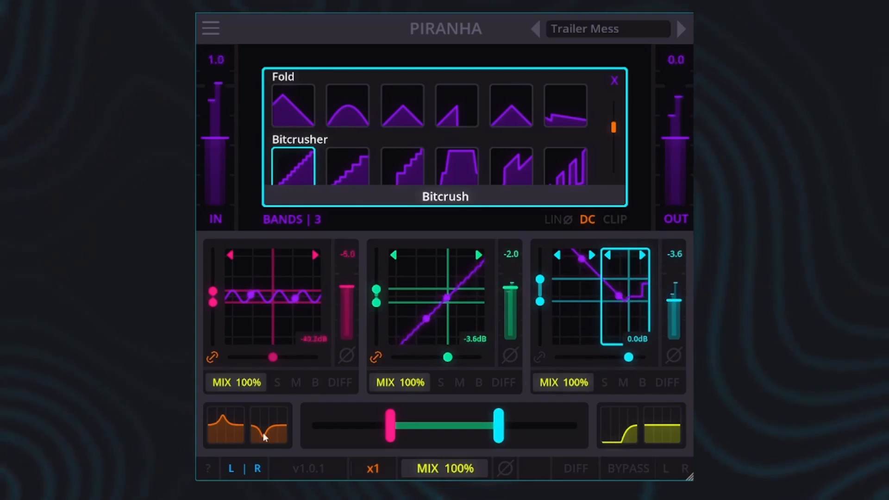
Turn the first orange filter into a cut of about -10.6 dB near 351 Hz and widen the low band's linked thresholds
{"action": "mouse_move", "coordinate": [212, 431]}
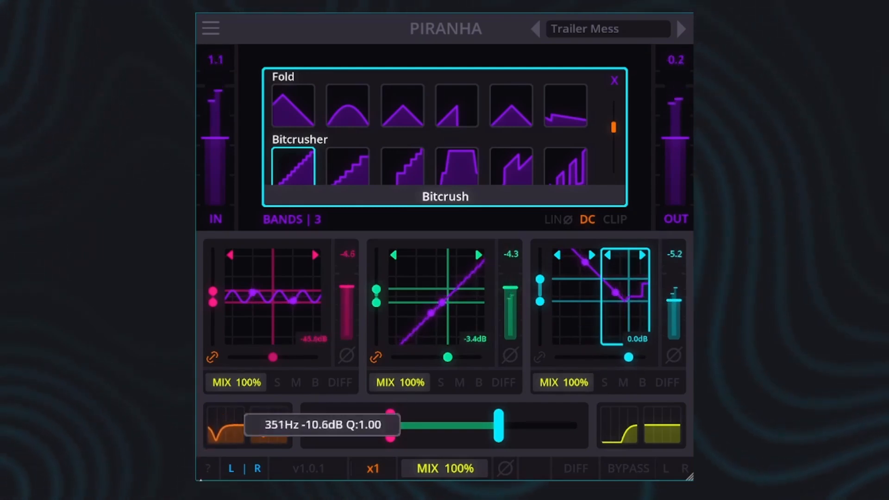
{"action": "left_click_drag", "start_coordinate": [212, 291], "coordinate": [218, 275]}
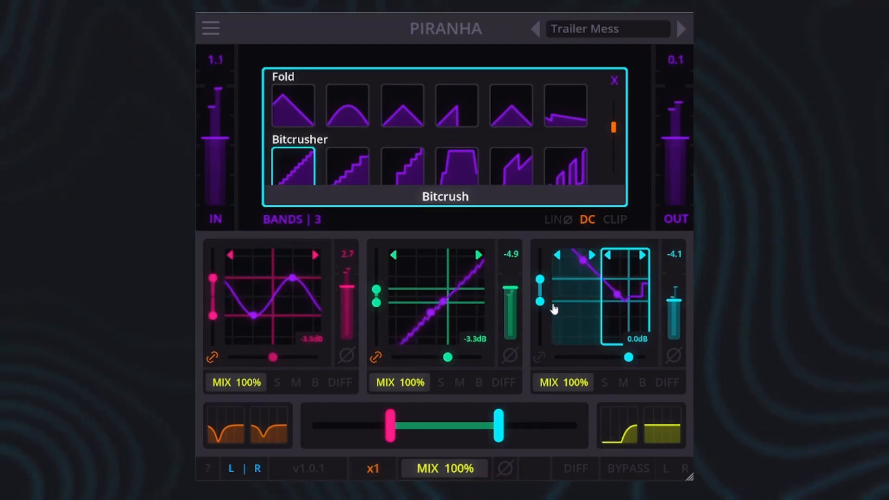
{"action": "left_click", "coordinate": [615, 291]}
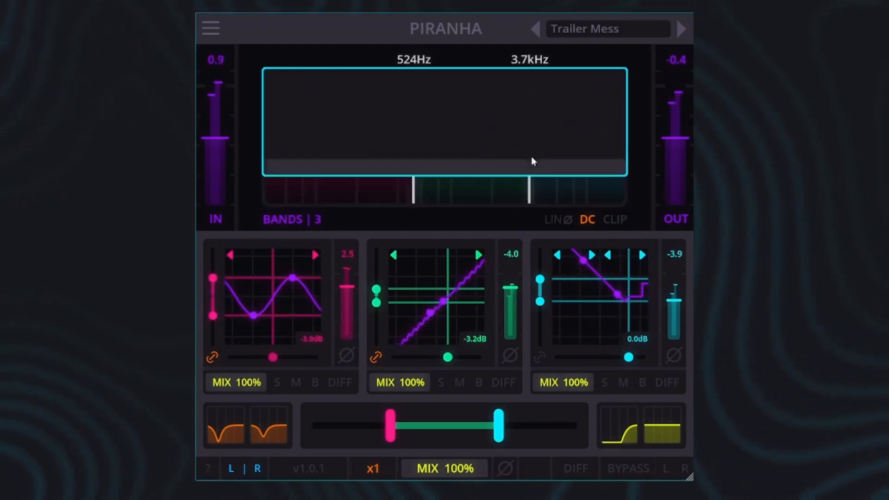
Assign the Ripple algorithm to the negative half of the high band's curve and reshape it with a lower threshold and a bias of about -0.46
{"action": "left_click", "coordinate": [591, 311]}
{"action": "left_click_drag", "start_coordinate": [618, 129], "coordinate": [615, 144]}
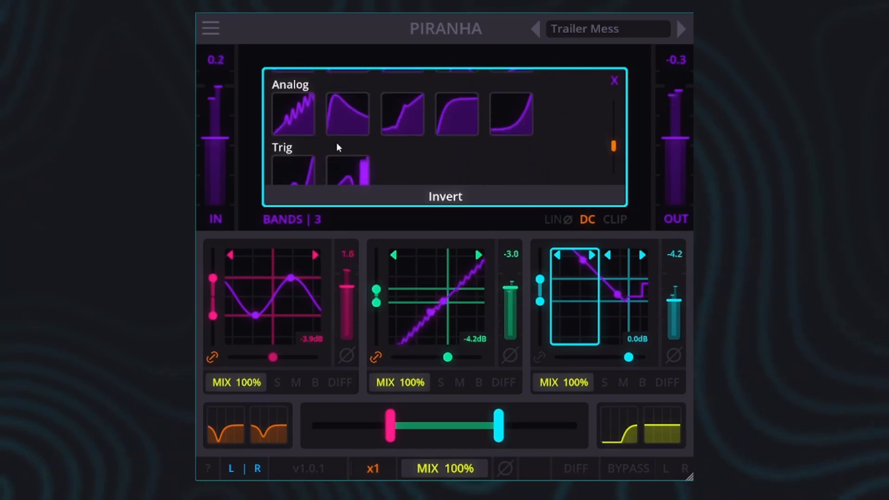
{"action": "left_click", "coordinate": [293, 113]}
{"action": "left_click_drag", "start_coordinate": [539, 301], "coordinate": [540, 313]}
{"action": "left_click_drag", "start_coordinate": [625, 357], "coordinate": [596, 356]}
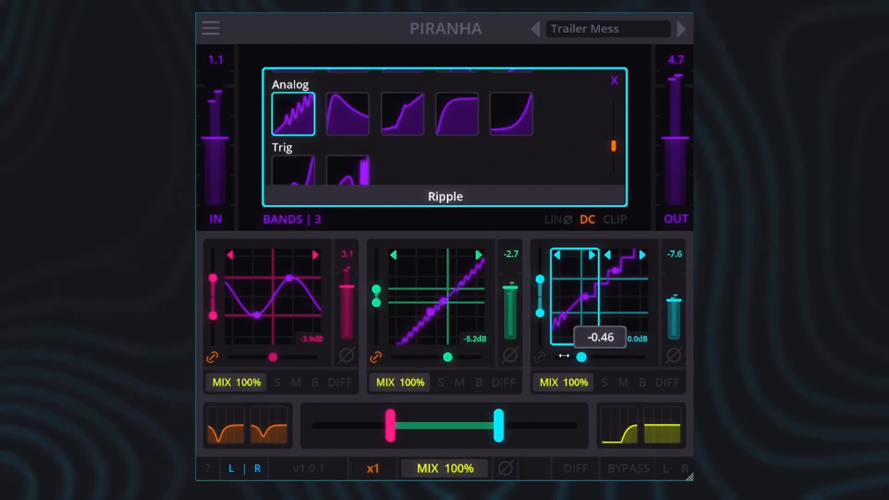
Turn the second orange filter into a boost and, with the algorithm list closed, lower the low band's linked thresholds to about -12.29 dB
{"action": "left_click_drag", "start_coordinate": [262, 437], "coordinate": [288, 388]}
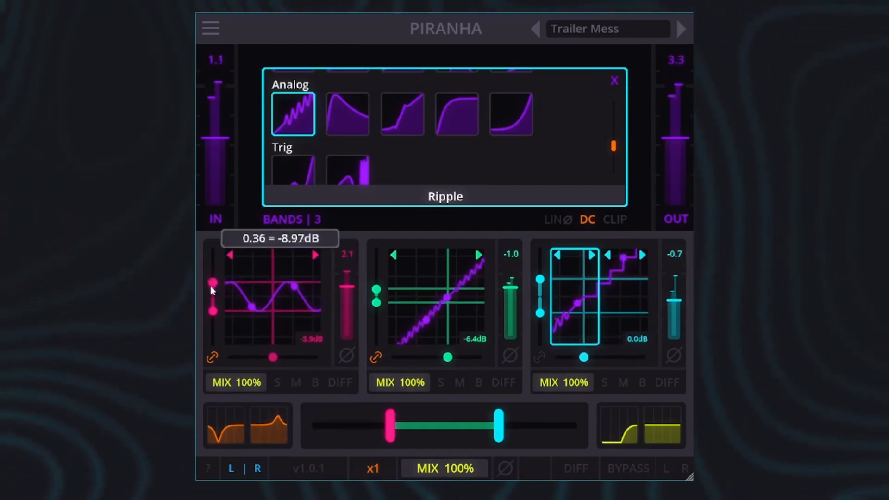
{"action": "left_click", "coordinate": [614, 81]}
{"action": "left_click_drag", "start_coordinate": [213, 282], "coordinate": [212, 289]}
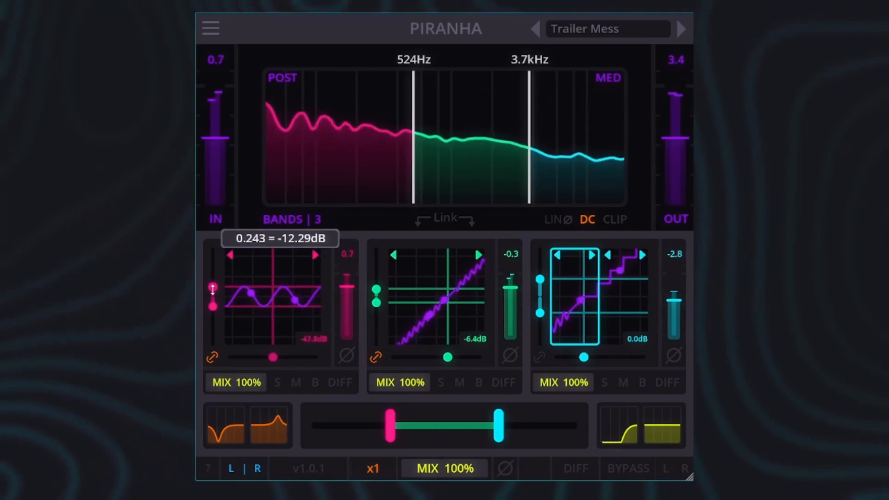
Raise the high band's lower threshold toward the centre and shift its bias to about -0.61
{"action": "left_click_drag", "start_coordinate": [540, 313], "coordinate": [540, 302]}
{"action": "left_click_drag", "start_coordinate": [600, 358], "coordinate": [571, 357]}
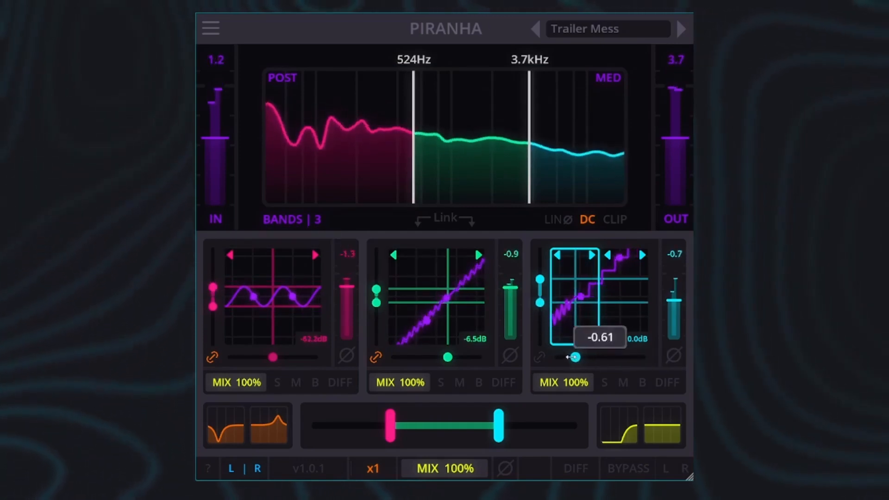